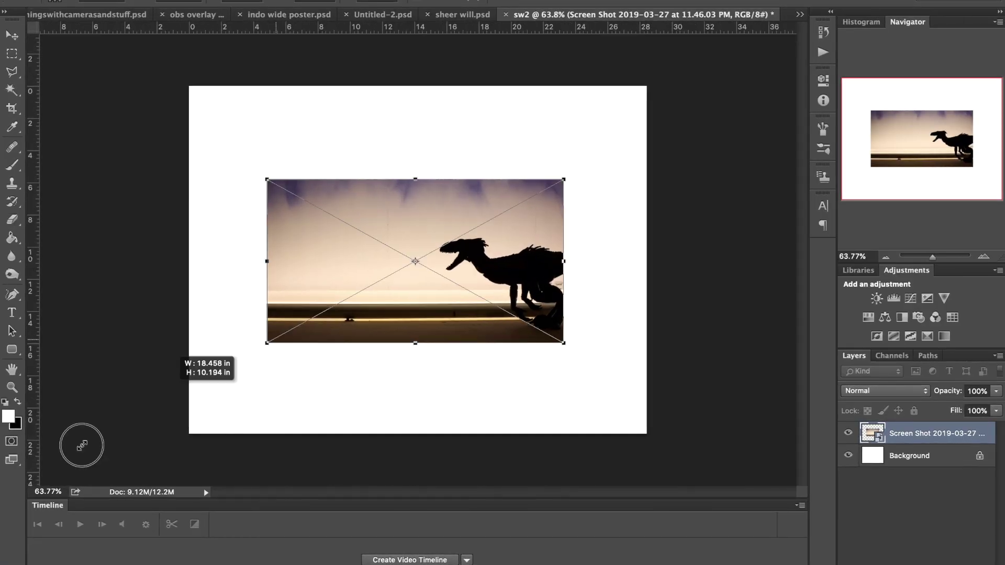
Step: Enlarge the dinosaur screenshot to fill the canvas, delete its sky, and marquee a large rectangle
{"action": "left_click_drag", "start_coordinate": [268, 343], "coordinate": [534, 3]}
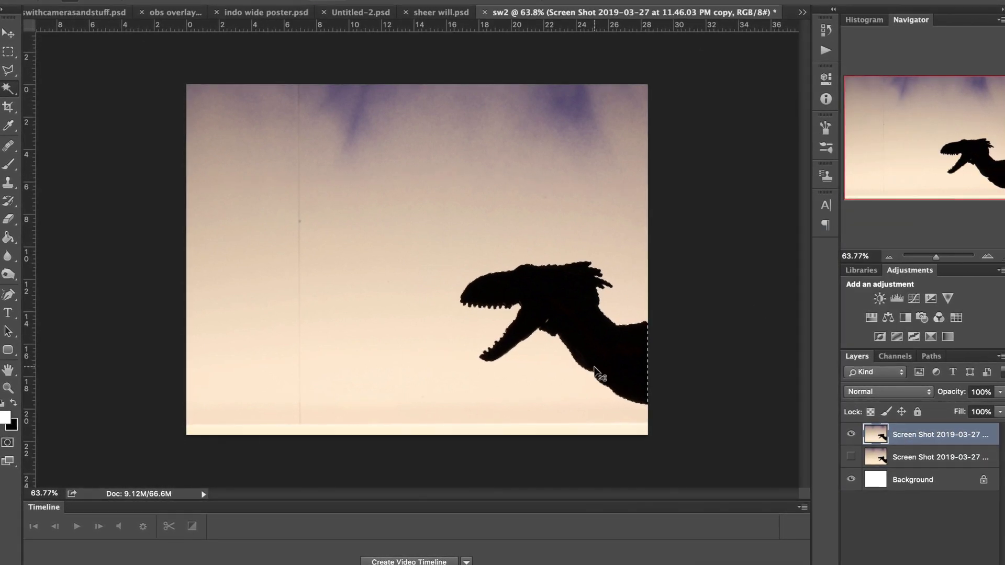
{"action": "key", "text": "Delete"}
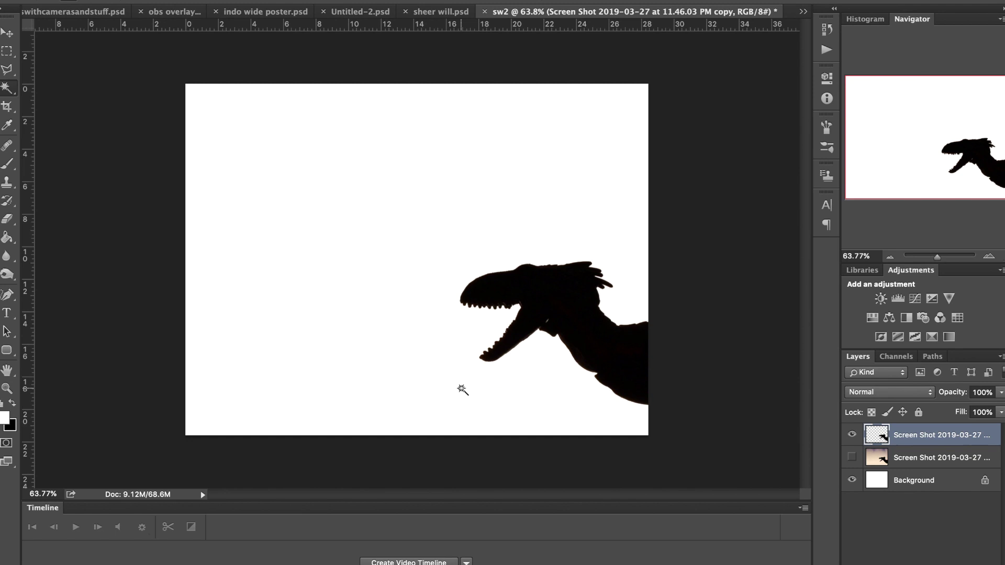
{"action": "key", "text": "m"}
{"action": "scroll", "coordinate": [463, 391], "scroll_direction": "up", "scroll_amount": 1}
{"action": "left_click_drag", "start_coordinate": [678, 442], "coordinate": [235, 135]}
Step: Fill the rectangle with black on a new layer and clear its inside, leaving a thick border
{"action": "key", "text": "ctrl+shift+n"}
{"action": "key", "text": "Return"}
{"action": "left_click", "coordinate": [267, 349]}
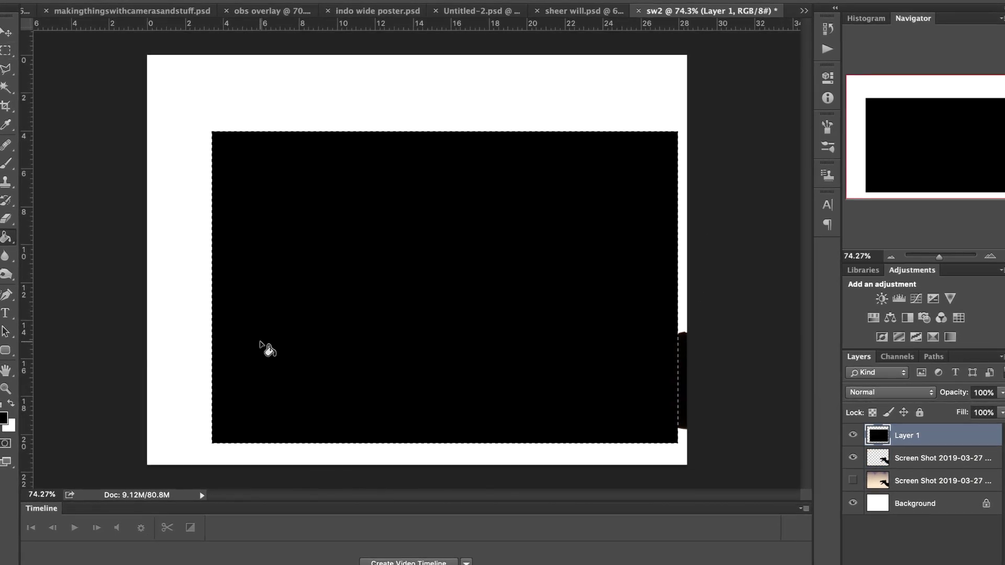
{"action": "left_click", "coordinate": [212, 0]}
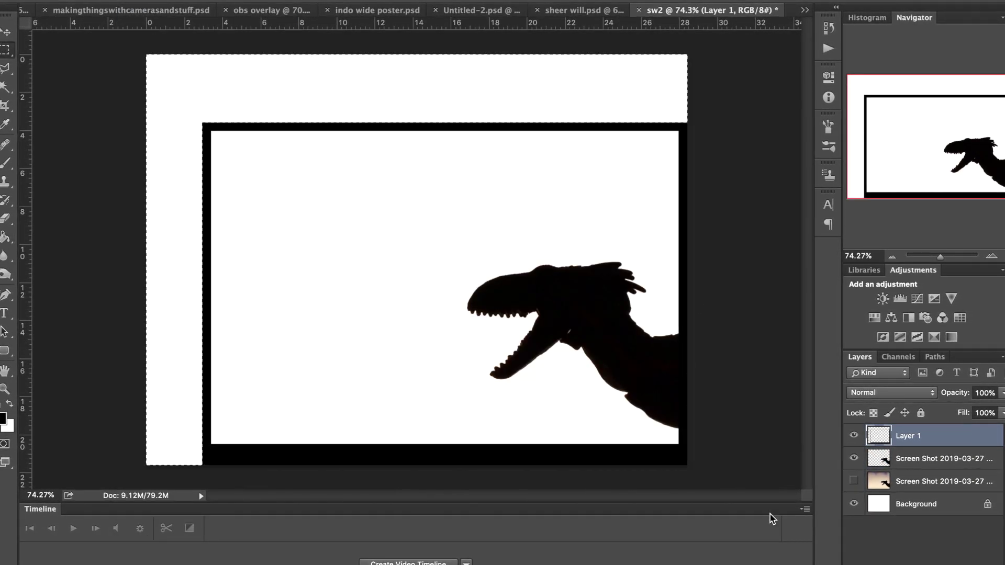
{"action": "key", "text": "c"}
Step: Crop the poster to the black border using a ratio preset and a repositioned image
{"action": "left_click", "coordinate": [79, 4]}
{"action": "left_click", "coordinate": [79, 30]}
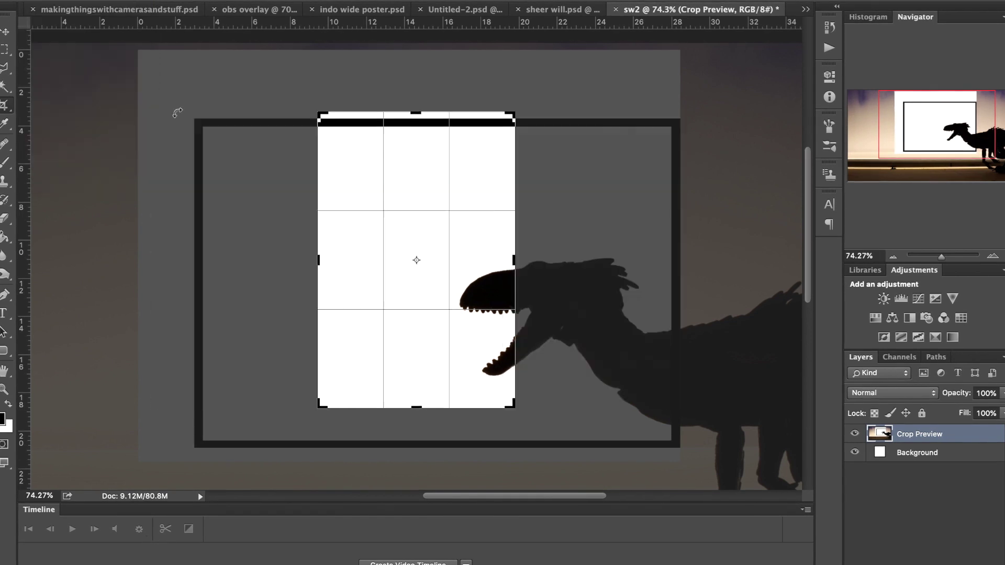
{"action": "mouse_move", "coordinate": [642, 144]}
{"action": "left_mouse_down"}
{"action": "mouse_move", "coordinate": [614, 122]}
{"action": "mouse_move", "coordinate": [628, 101]}
{"action": "left_mouse_up"}
{"action": "left_click_drag", "start_coordinate": [160, 259], "coordinate": [174, 259]}
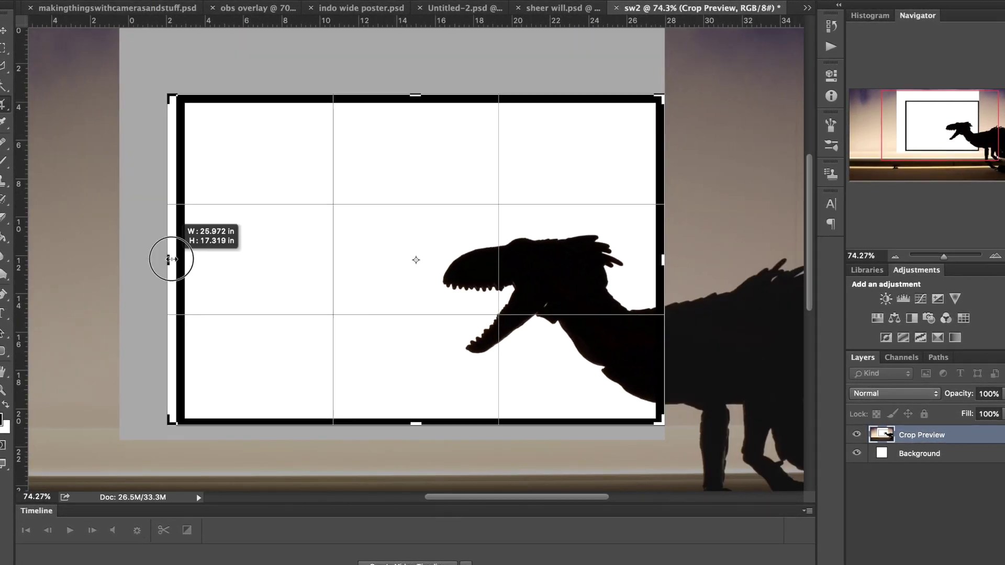
{"action": "key", "text": "Return"}
{"action": "type", "text": "will"}
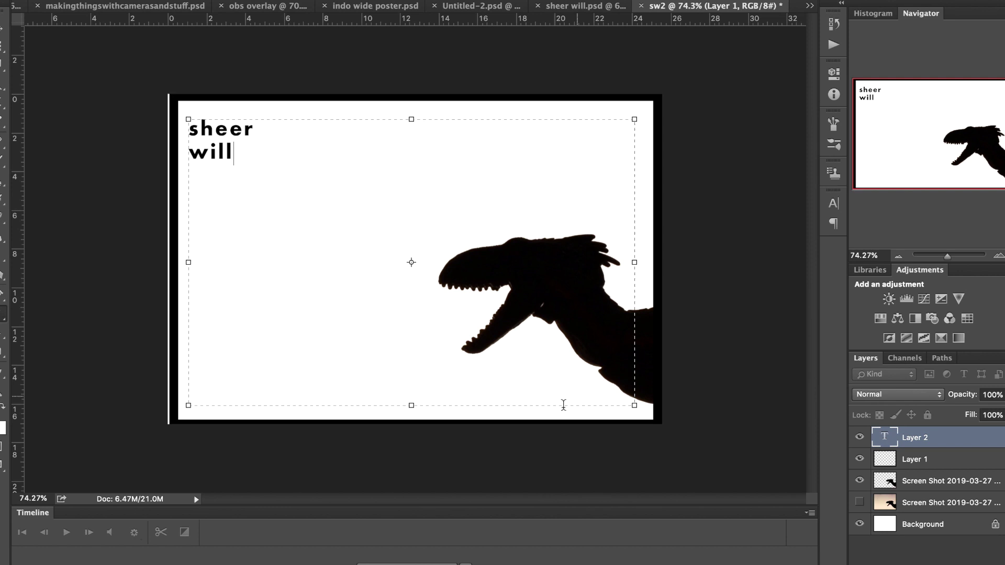
Step: Open the Character panel for the 'sheer will' text layer
{"action": "left_click", "coordinate": [837, 204]}
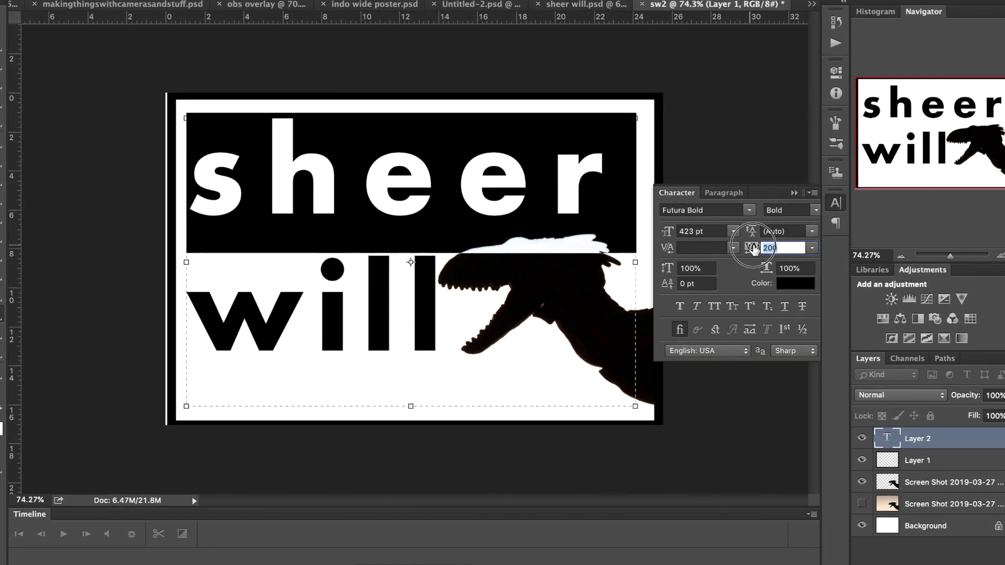
{"action": "key", "text": "ctrl+Return"}
{"action": "left_click", "coordinate": [836, 204]}
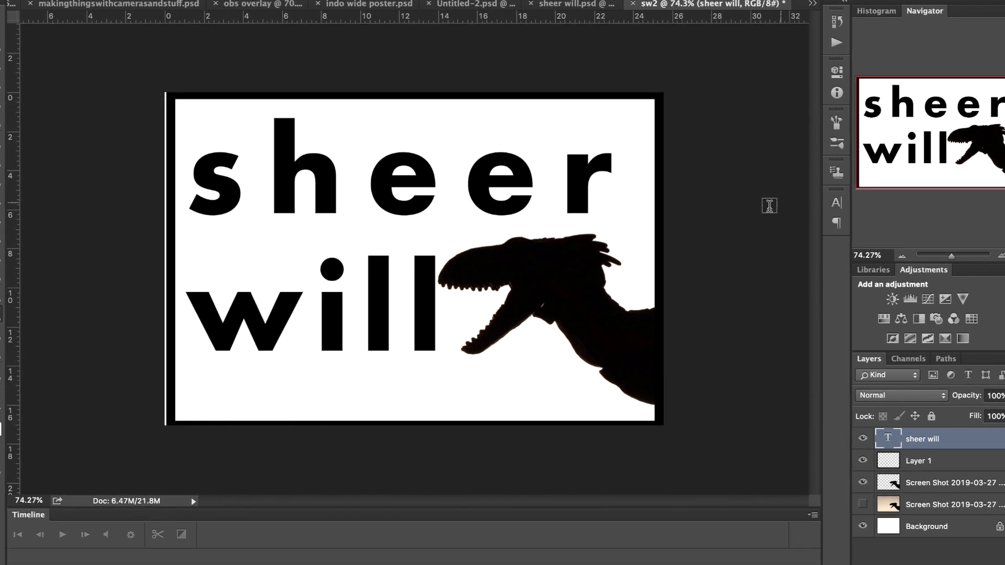
{"action": "scroll", "coordinate": [566, 160], "scroll_direction": "up", "scroll_amount": 3}
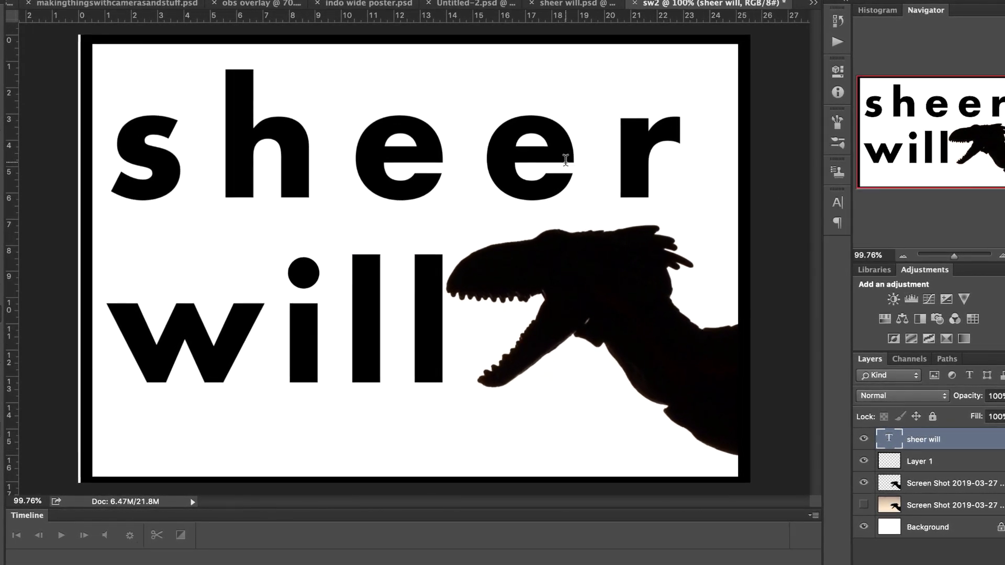
{"action": "scroll", "coordinate": [565, 160], "scroll_direction": "up", "scroll_amount": 1}
{"action": "scroll", "coordinate": [566, 161], "scroll_direction": "down", "scroll_amount": 1}
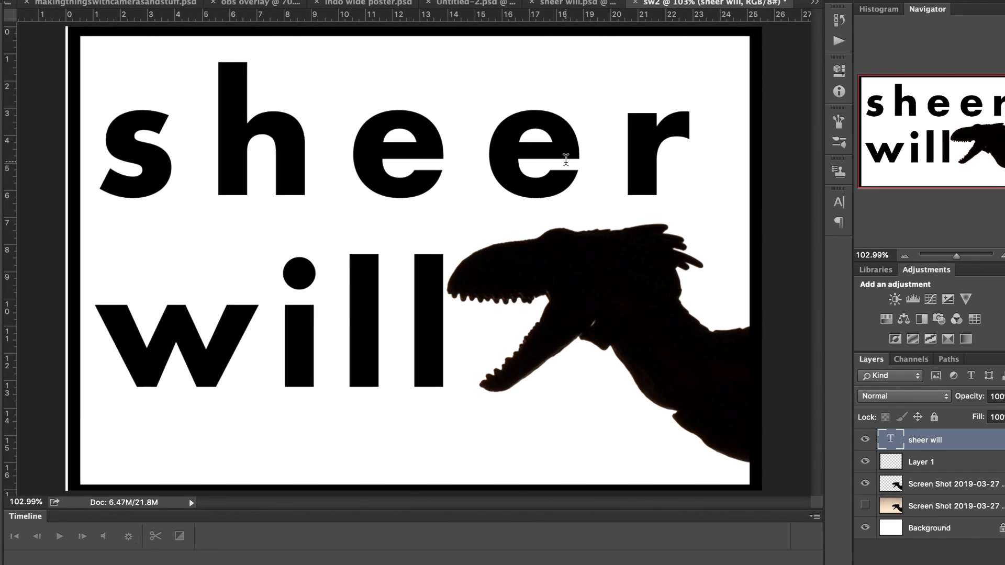